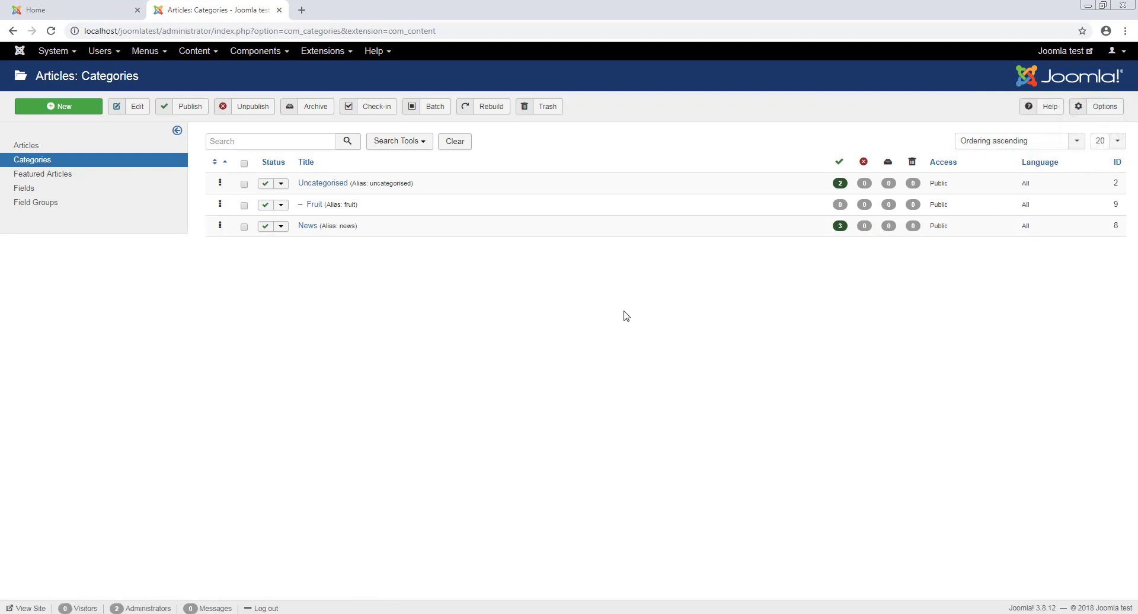
# Check the status options of the News category, and try selecting all categories before clearing the selection.
pyautogui.click(282, 230)
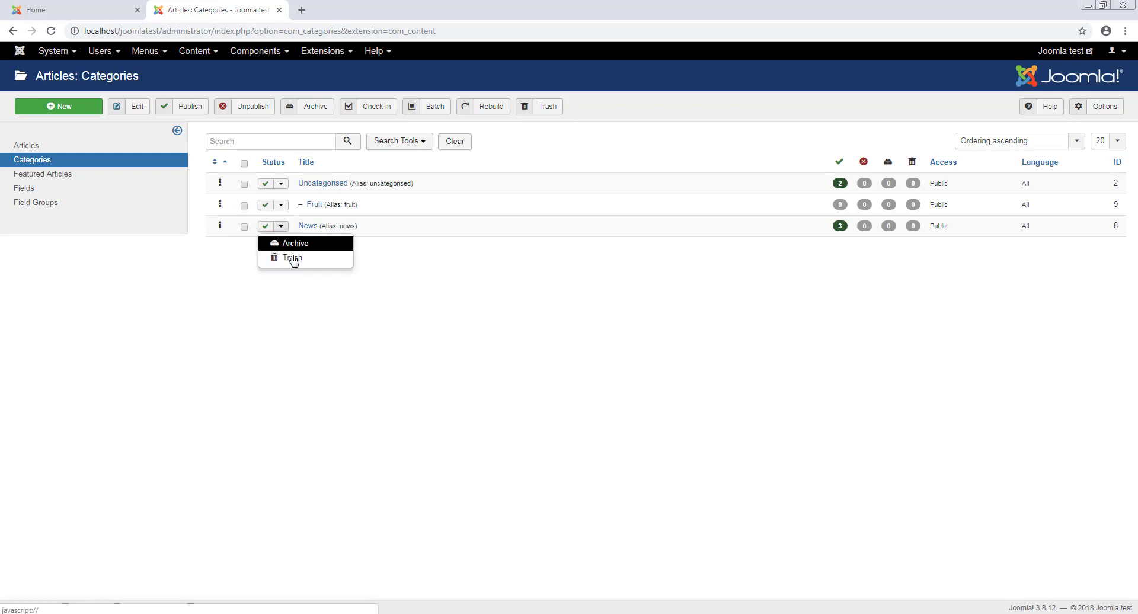
pyautogui.click(271, 243)
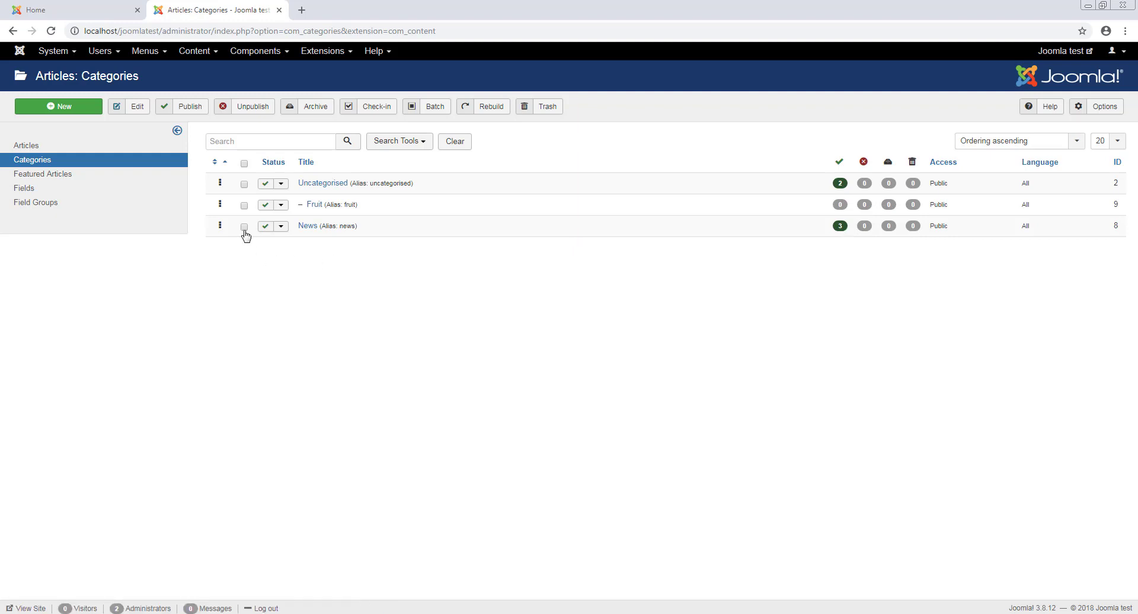
pyautogui.click(244, 164)
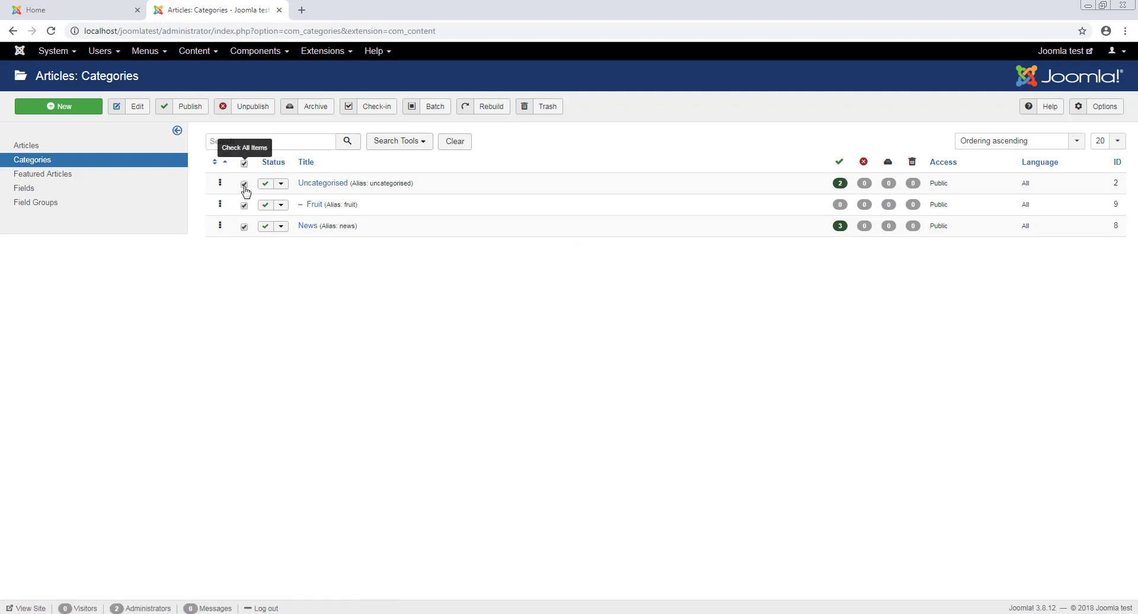
pyautogui.click(244, 184)
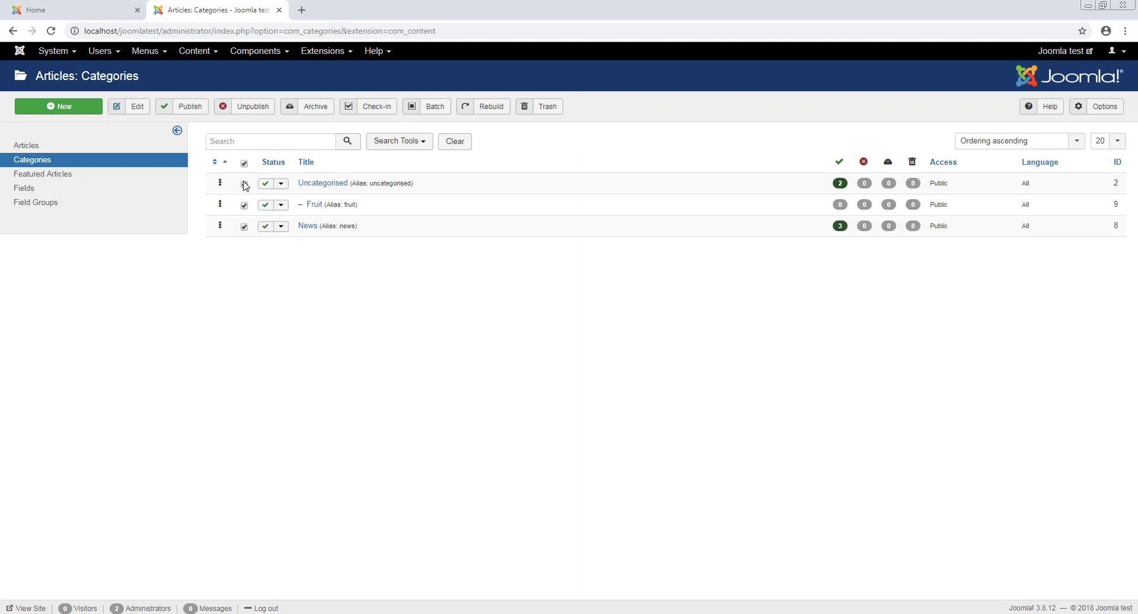
pyautogui.click(244, 205)
pyautogui.click(244, 226)
pyautogui.keyDown('shift'); pyautogui.click(244, 227); pyautogui.keyUp('shift')
# Start a new article category titled Vegetables, leaving the alias and description empty.
pyautogui.click(198, 52)
pyautogui.moveTo(202, 85)
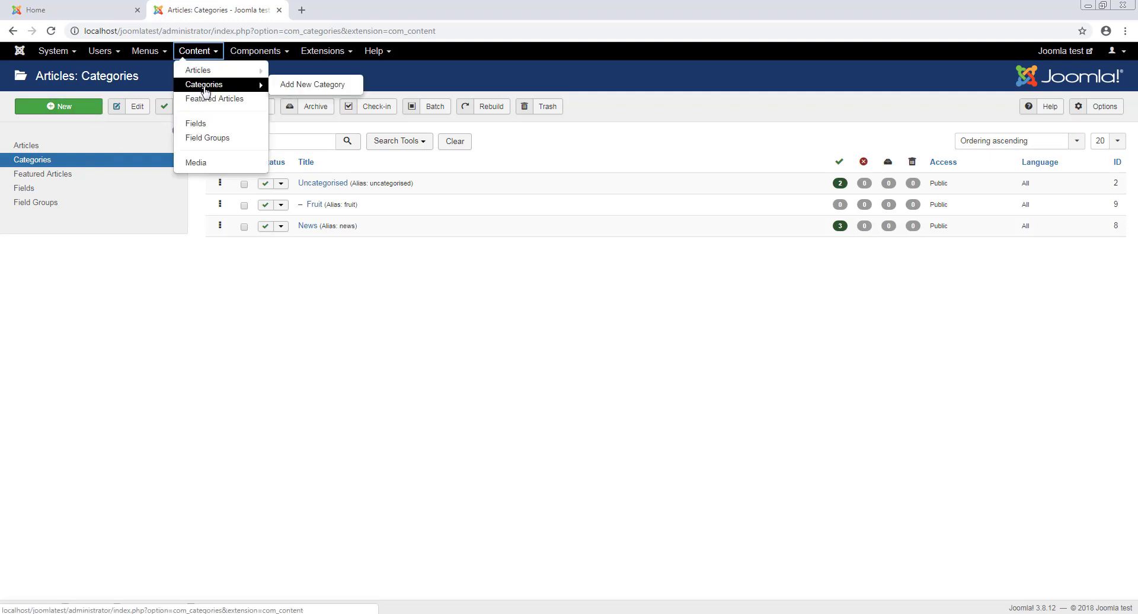
pyautogui.click(321, 86)
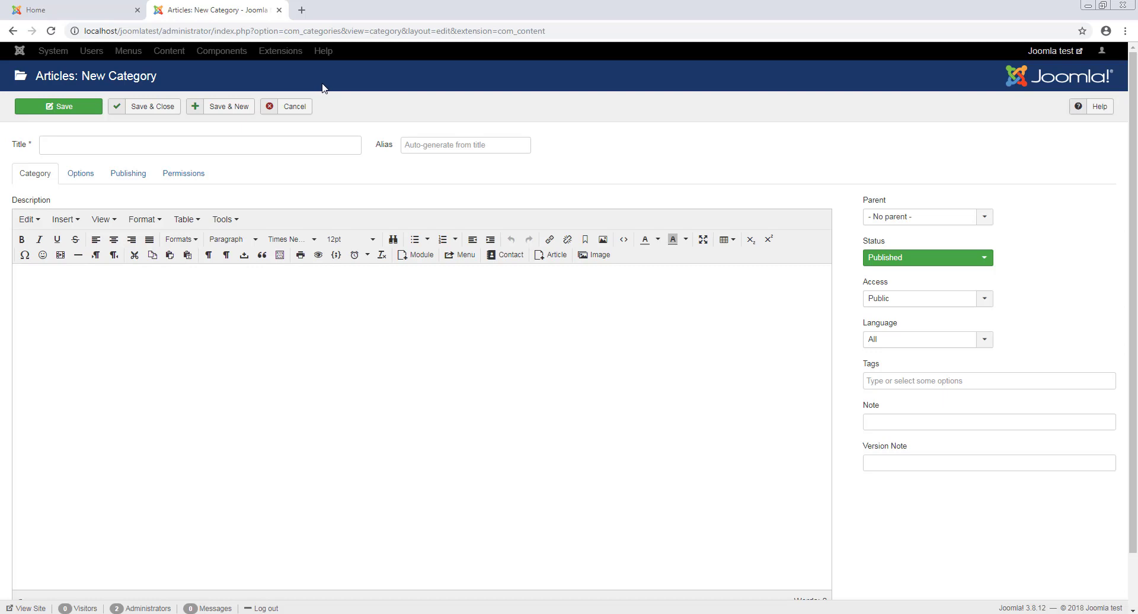
pyautogui.click(90, 145)
pyautogui.write('V')
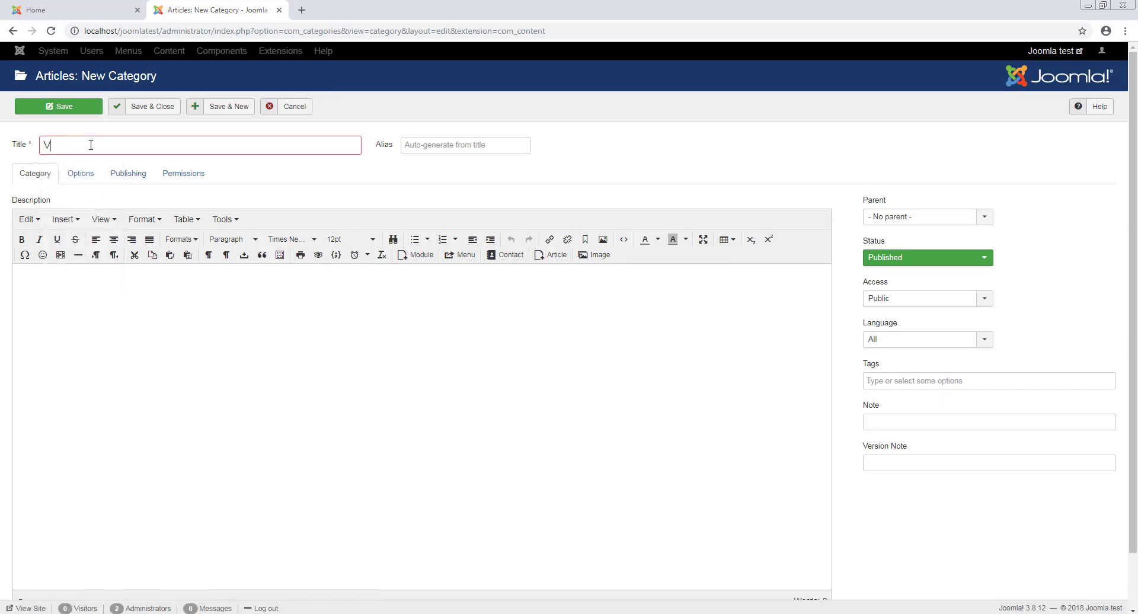
pyautogui.write('egetables')
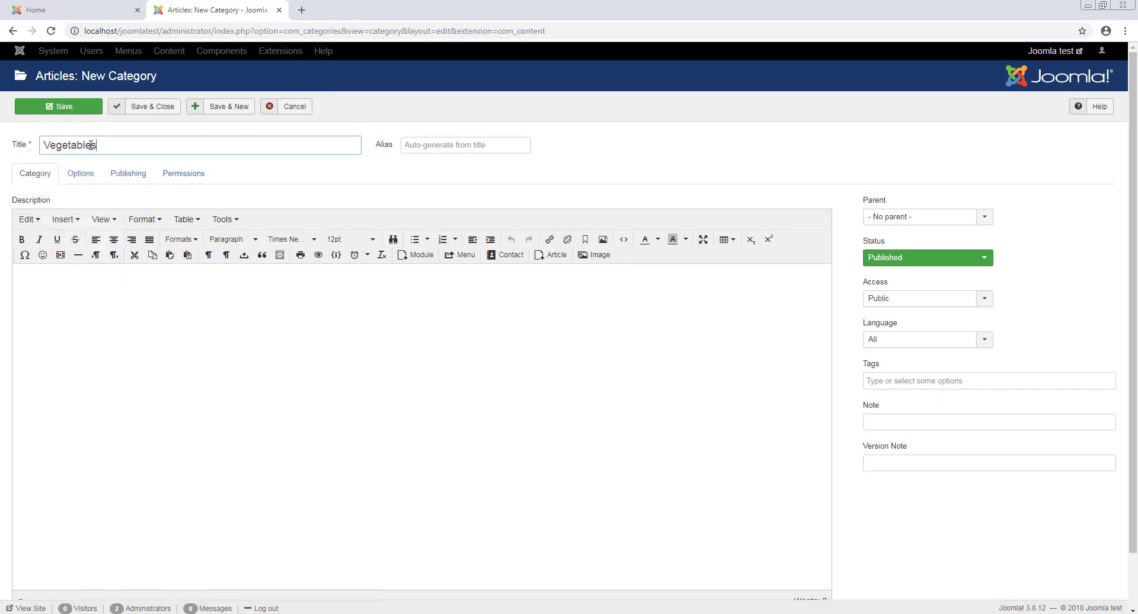
pyautogui.press('Tab')
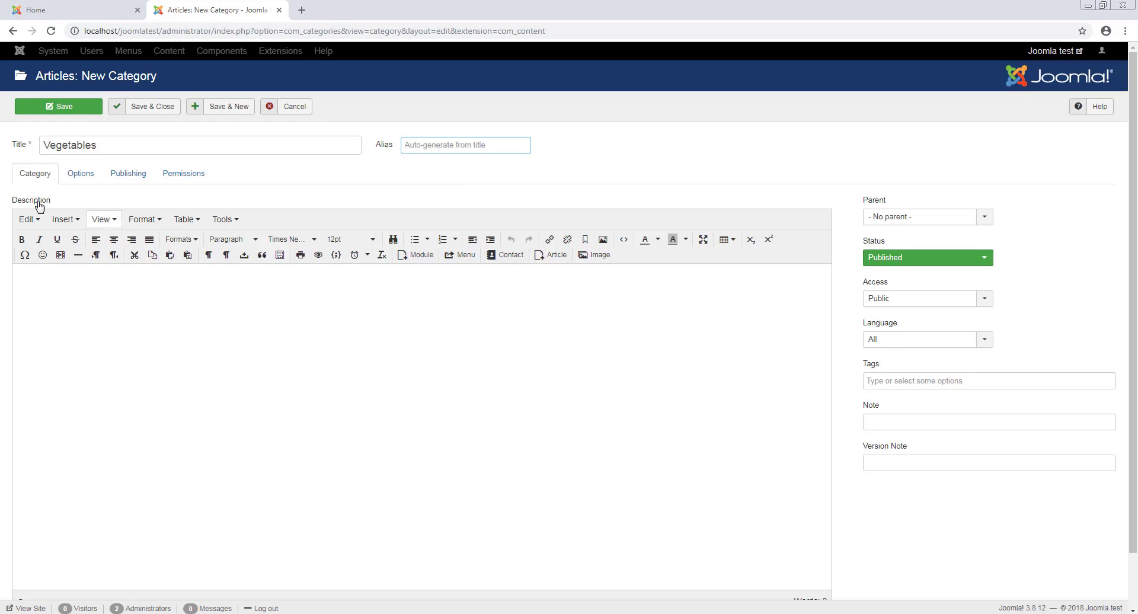
pyautogui.click(140, 297)
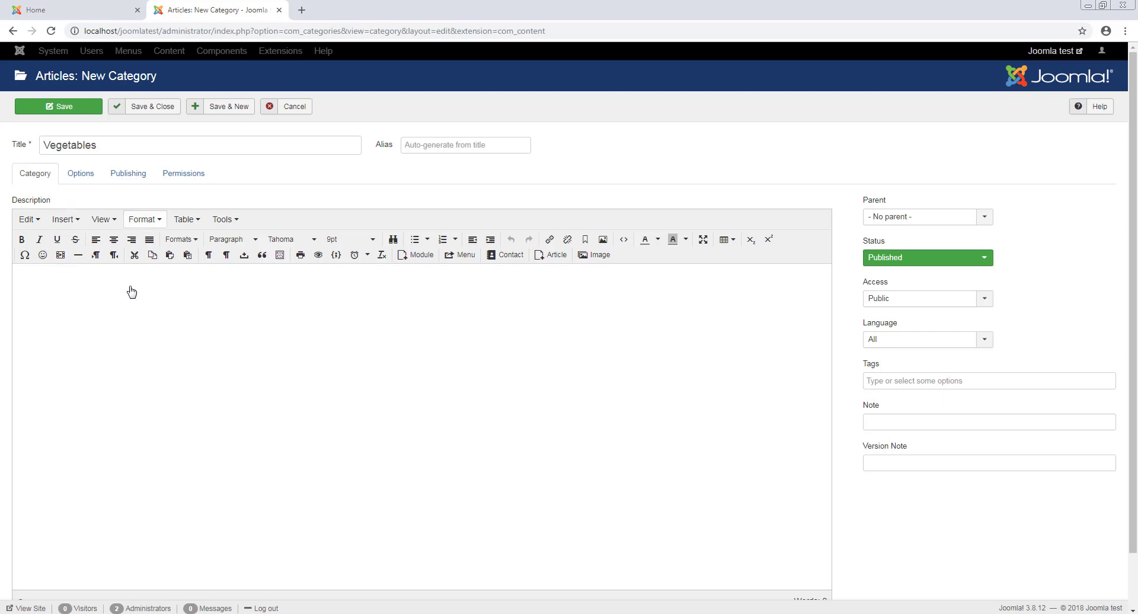
# Review the new category's layout choices, image and alt text options, and its publishing and metadata fields.
pyautogui.click(80, 174)
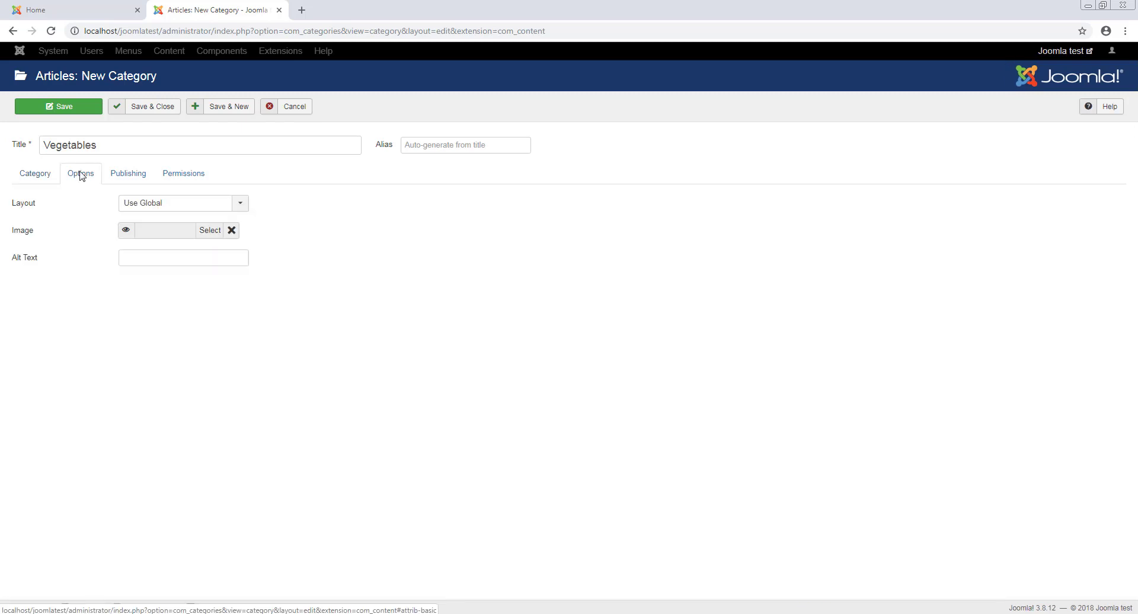
pyautogui.click(42, 178)
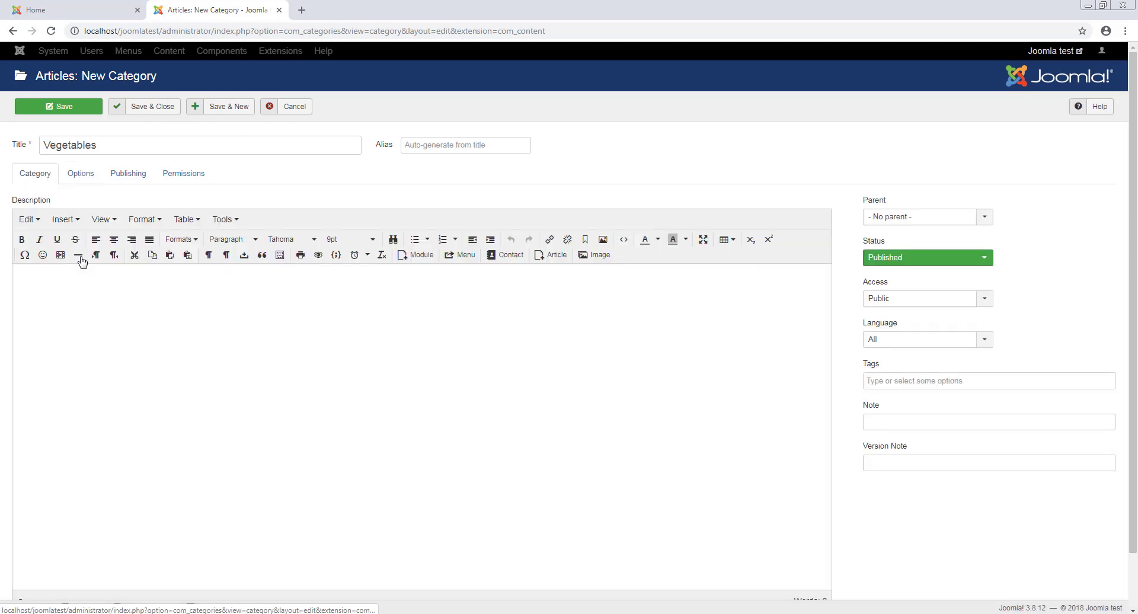
pyautogui.click(83, 175)
pyautogui.moveTo(31, 206)
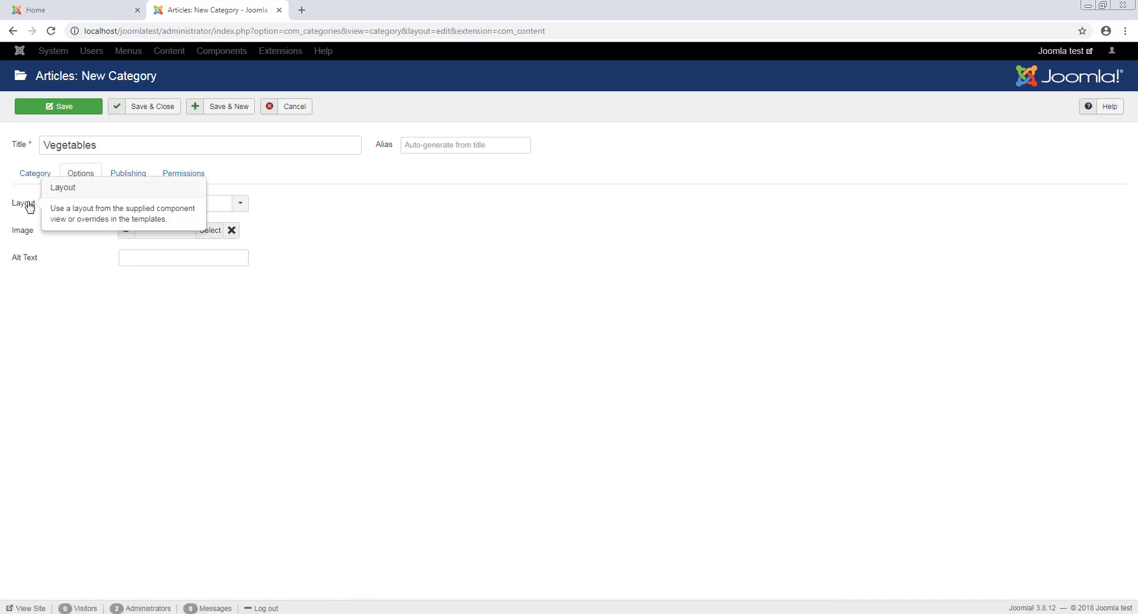
pyautogui.click(242, 205)
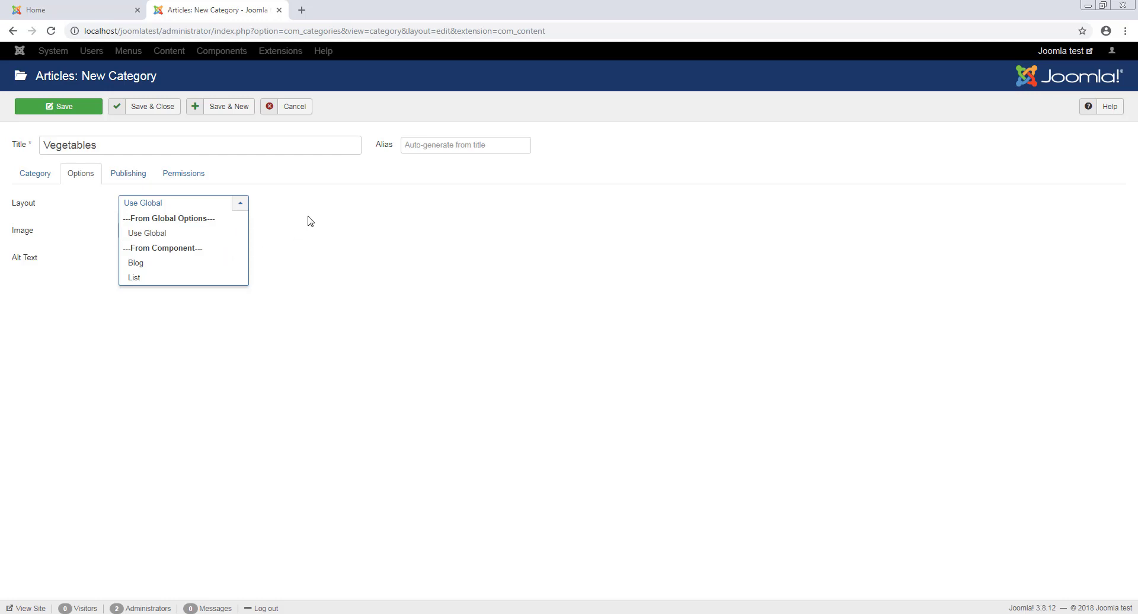
pyautogui.click(280, 210)
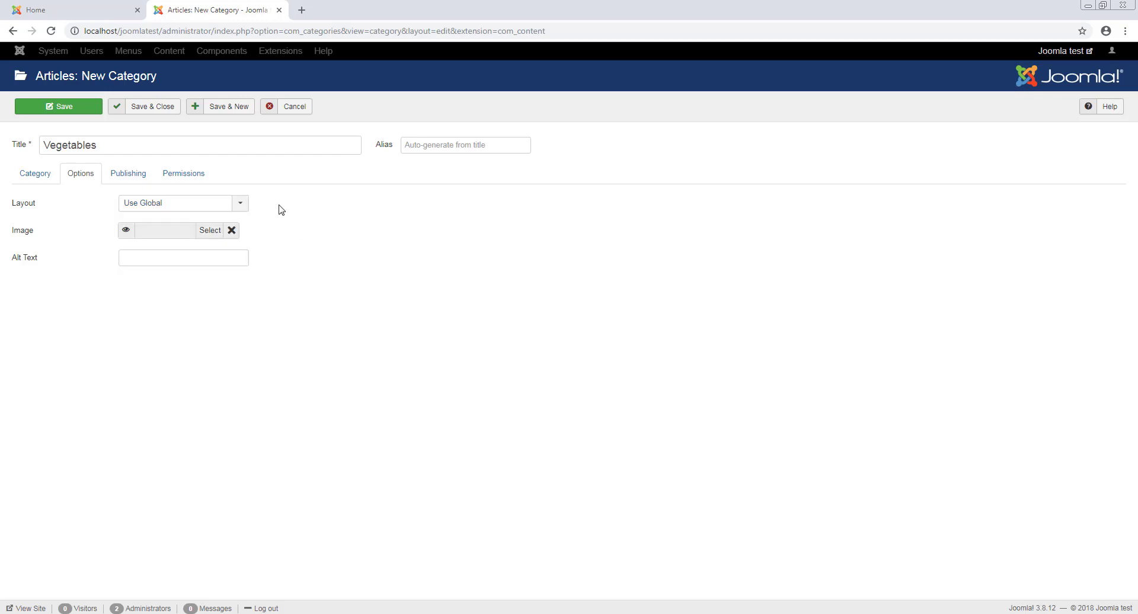
pyautogui.moveTo(24, 237)
pyautogui.moveTo(23, 261)
pyautogui.click(130, 175)
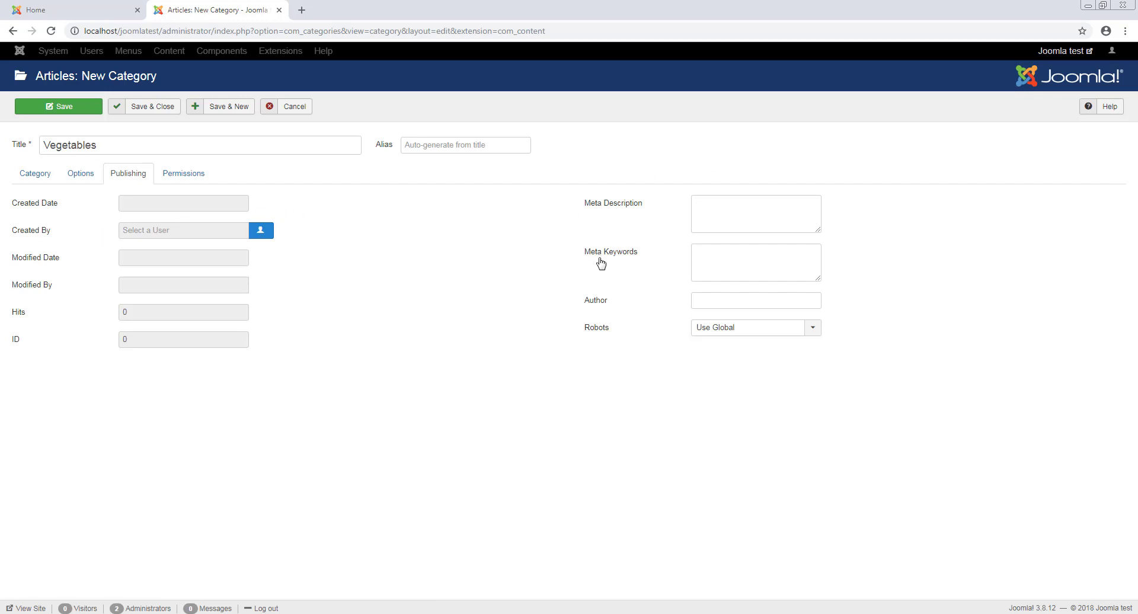
pyautogui.moveTo(598, 307)
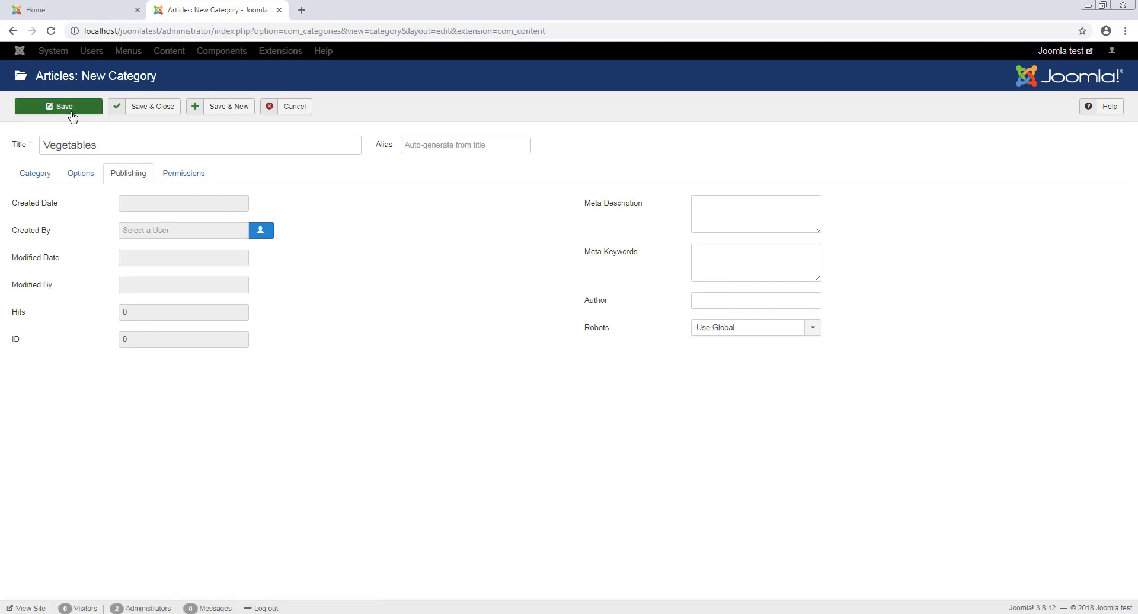
# Save the Vegetables category and set its creator to the first user in the user list.
pyautogui.click(72, 108)
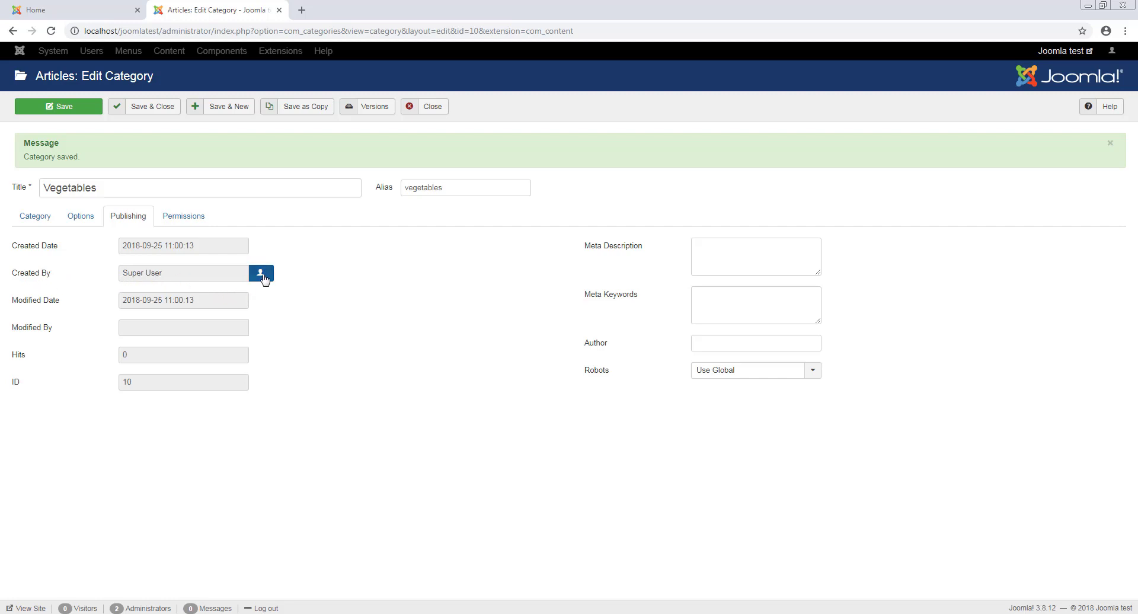
pyautogui.click(261, 274)
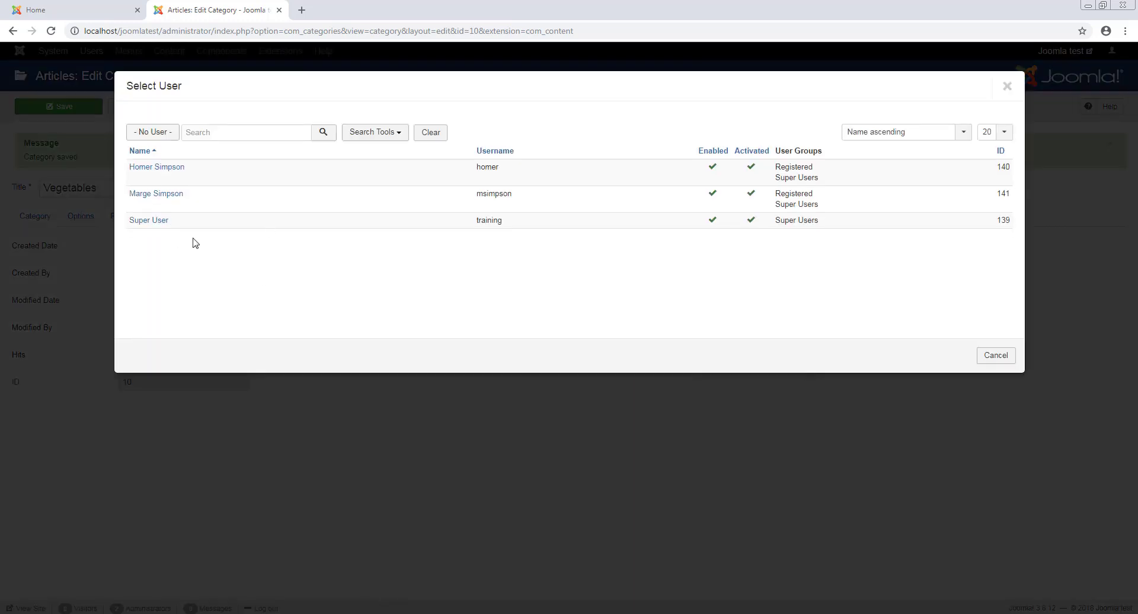
pyautogui.click(178, 168)
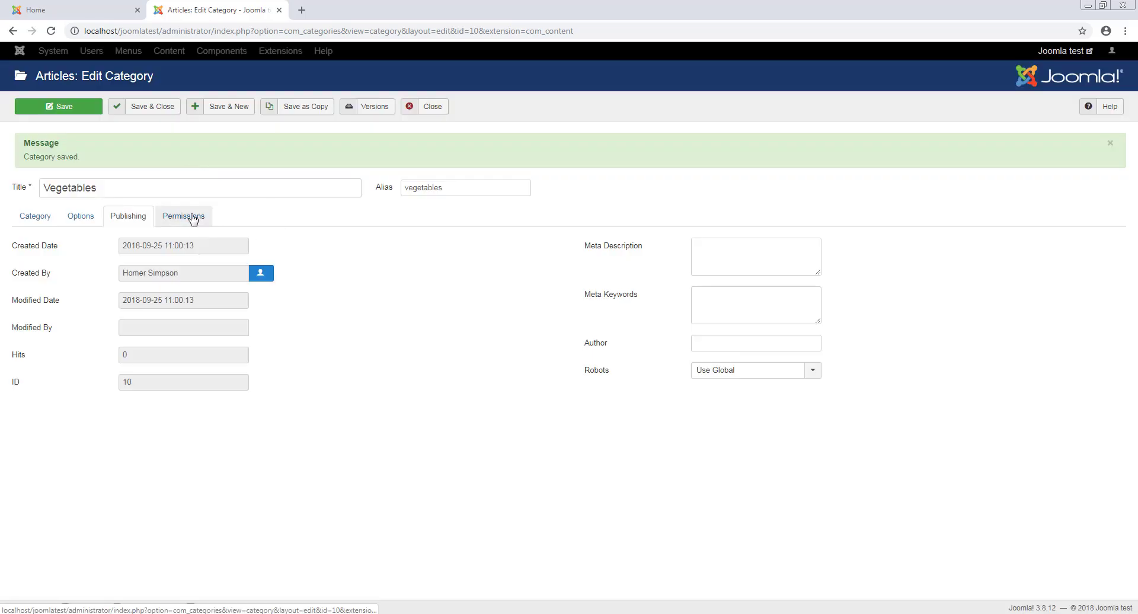
# Check the Vegetables category's permissions and set its parent category to Uncategorised.
pyautogui.click(192, 218)
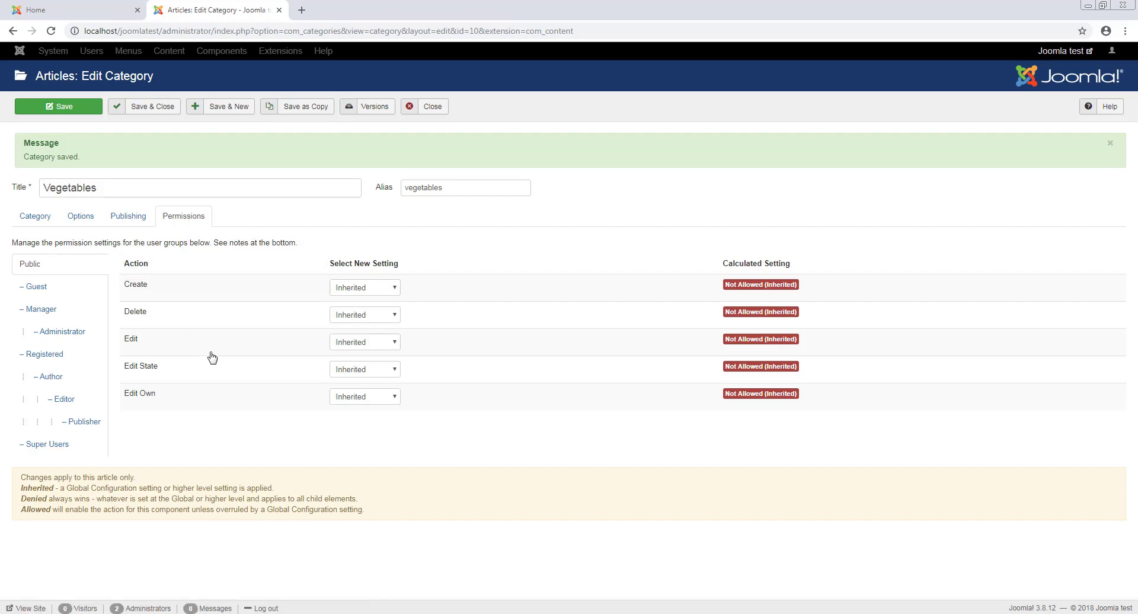
pyautogui.click(36, 217)
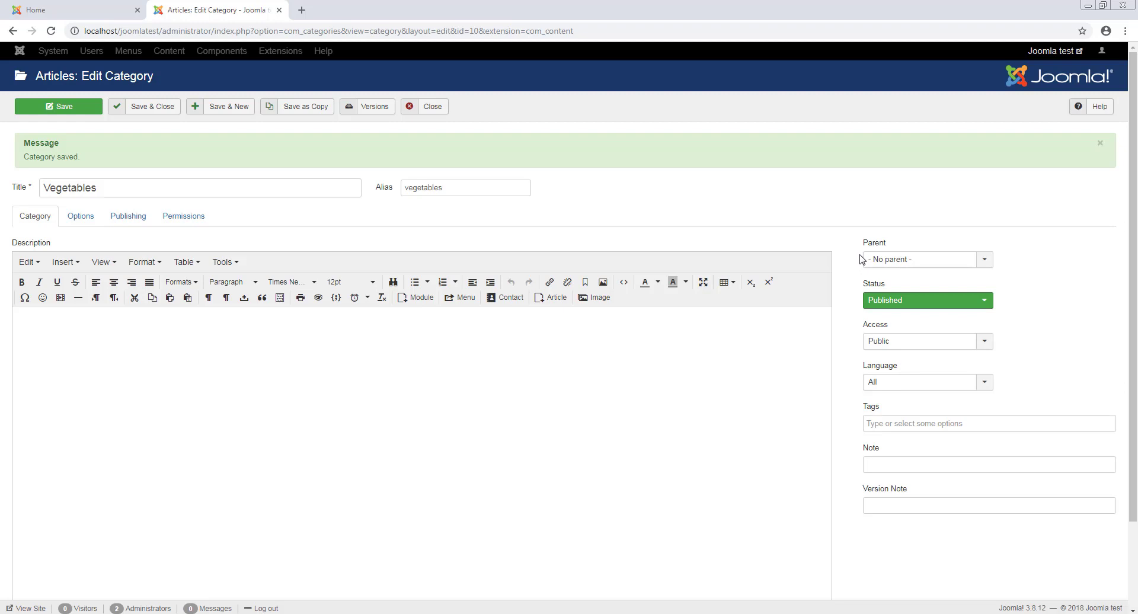
pyautogui.click(985, 265)
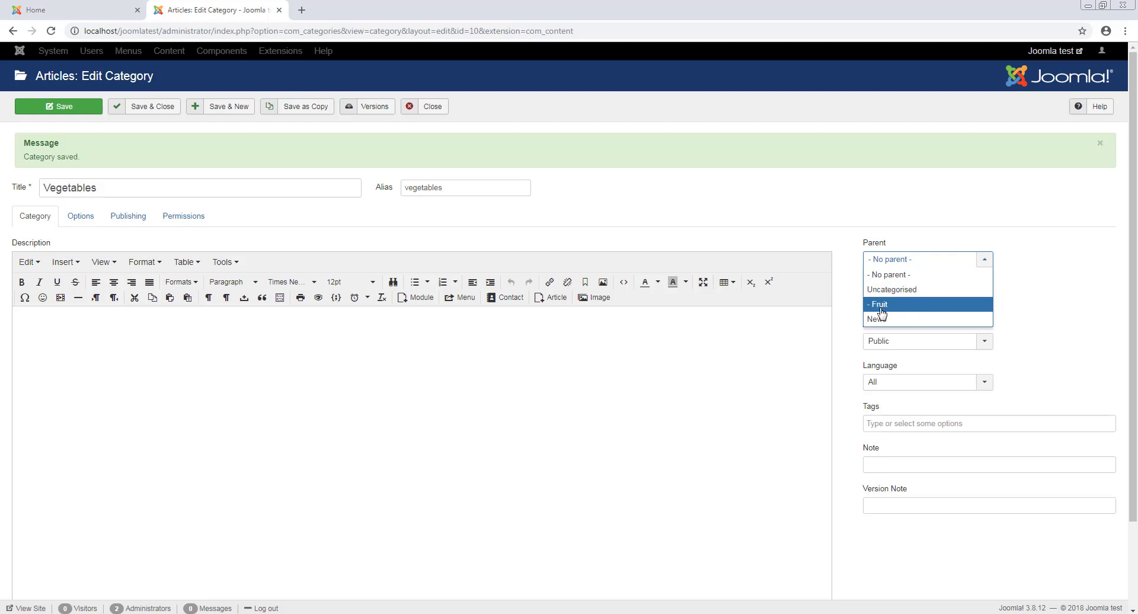
pyautogui.click(924, 291)
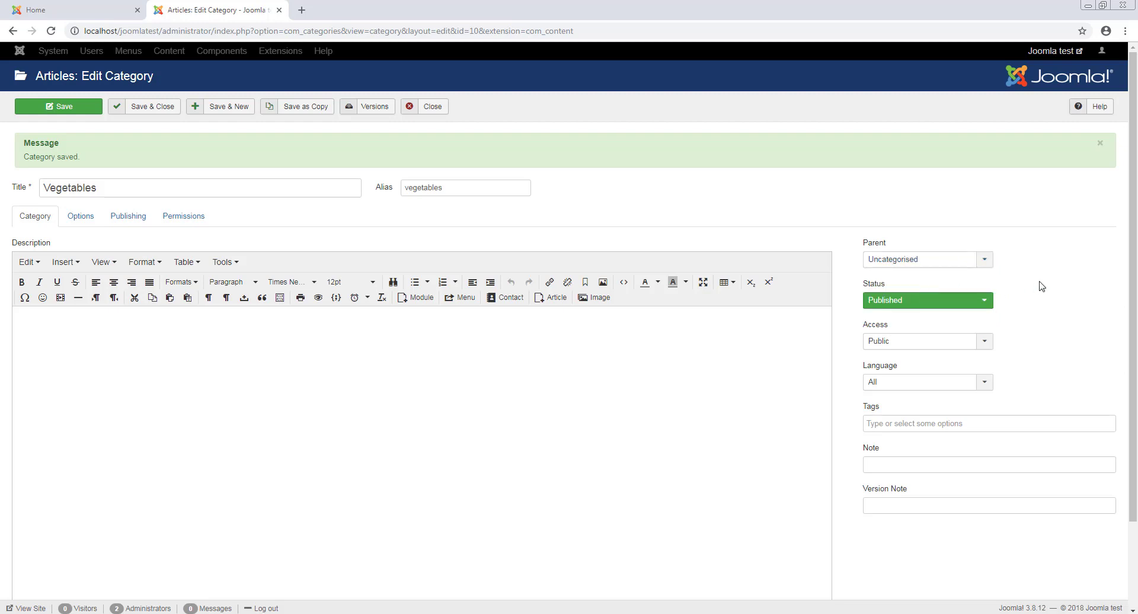
# Review the available status and access choices for the Vegetables category, keeping Published and Public.
pyautogui.click(985, 303)
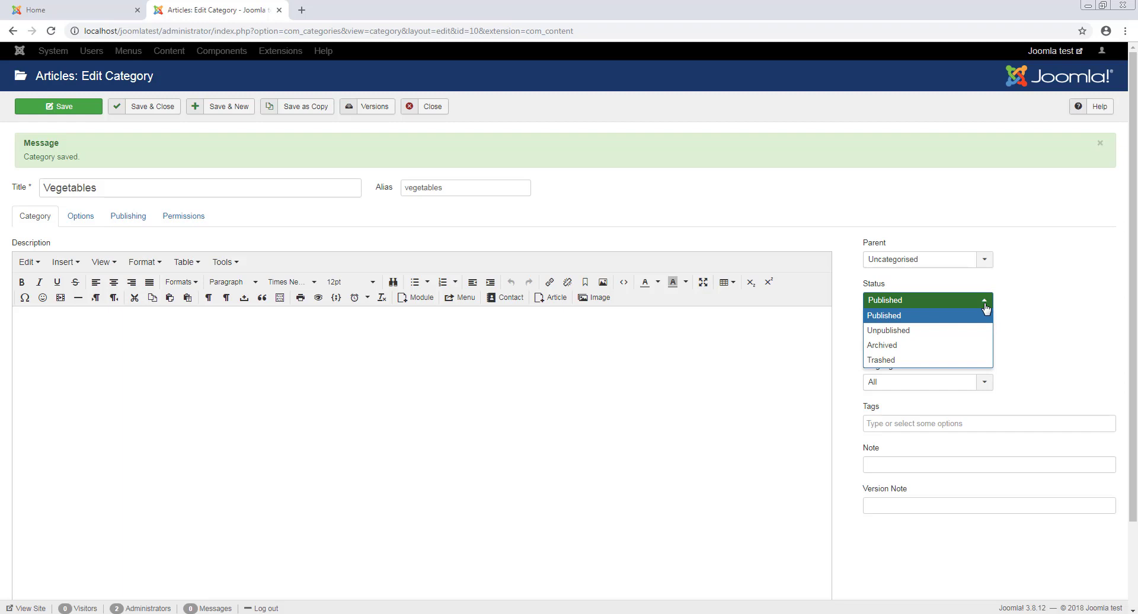
pyautogui.click(1035, 306)
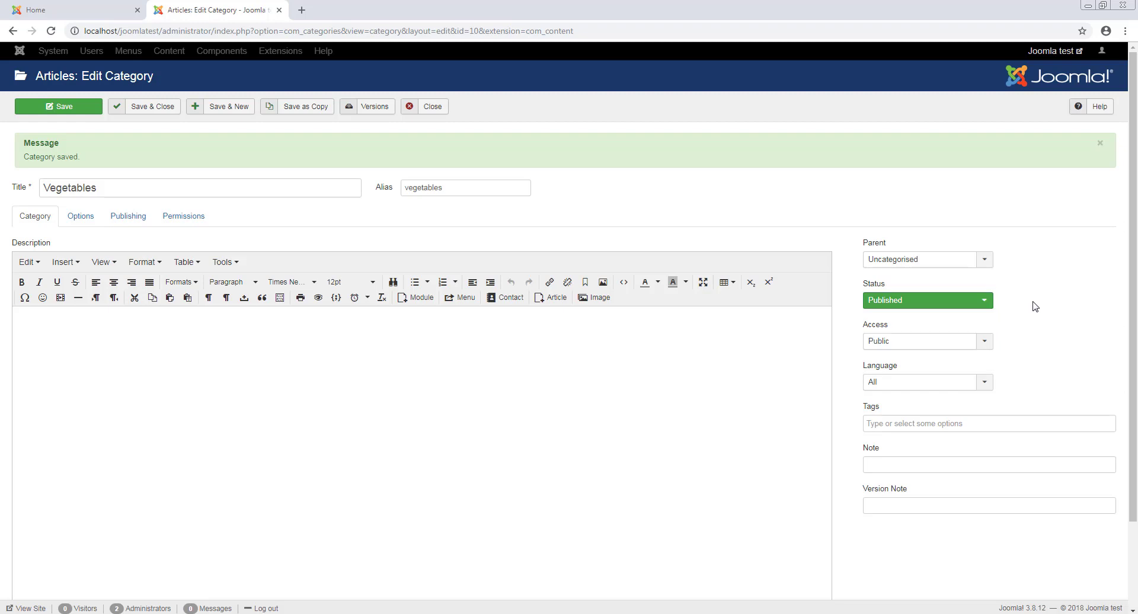
pyautogui.click(985, 345)
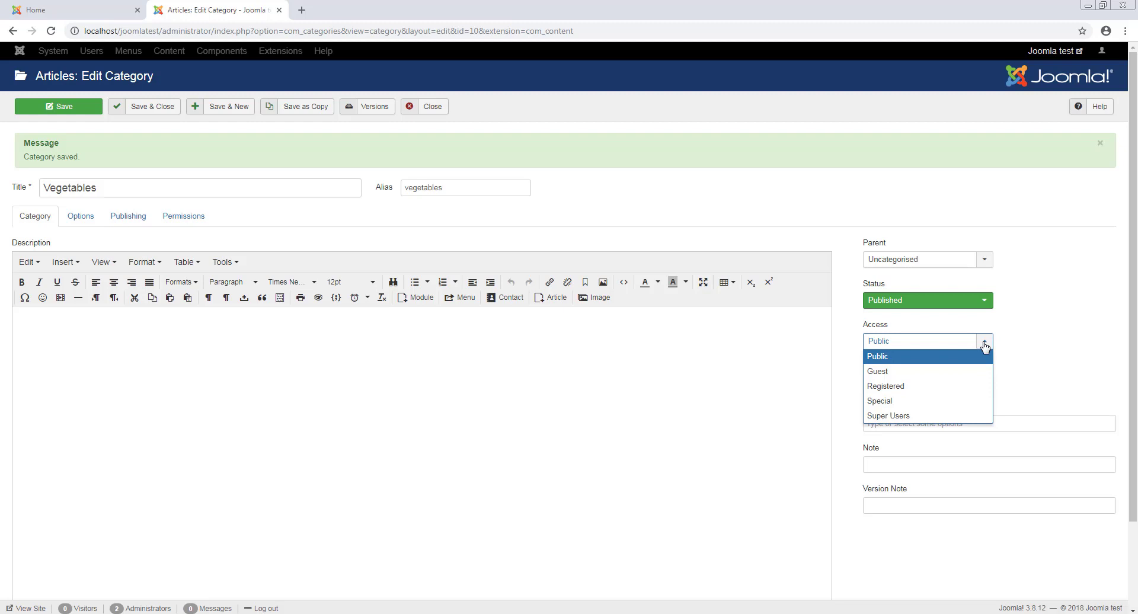
pyautogui.click(1024, 346)
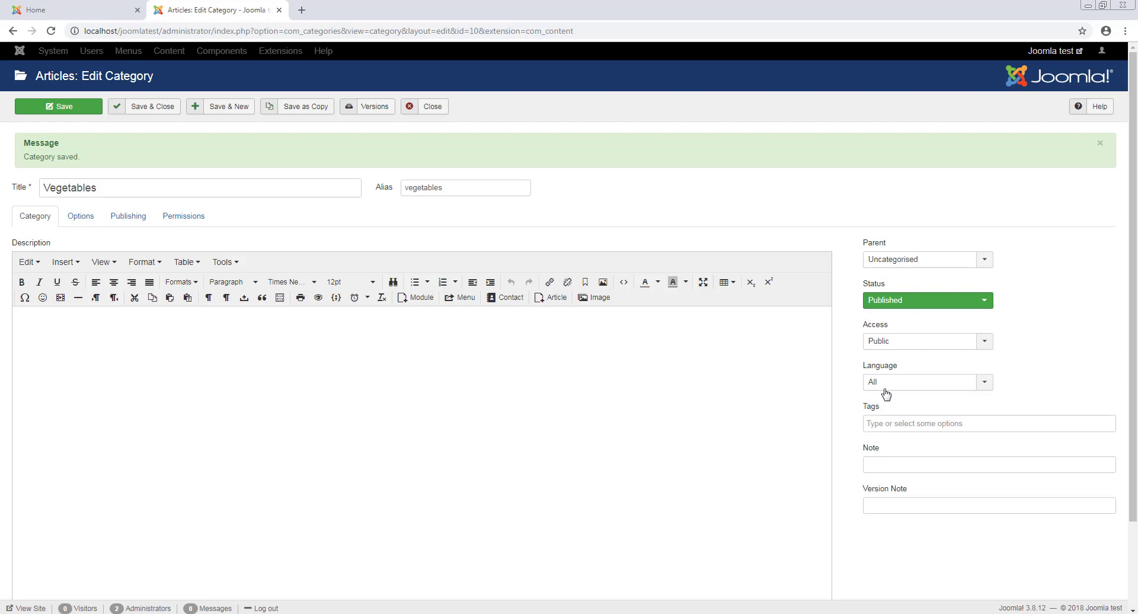
# Try English (en-GB) as the Vegetables category's language and set it back to All.
pyautogui.click(978, 388)
pyautogui.click(975, 411)
pyautogui.click(987, 387)
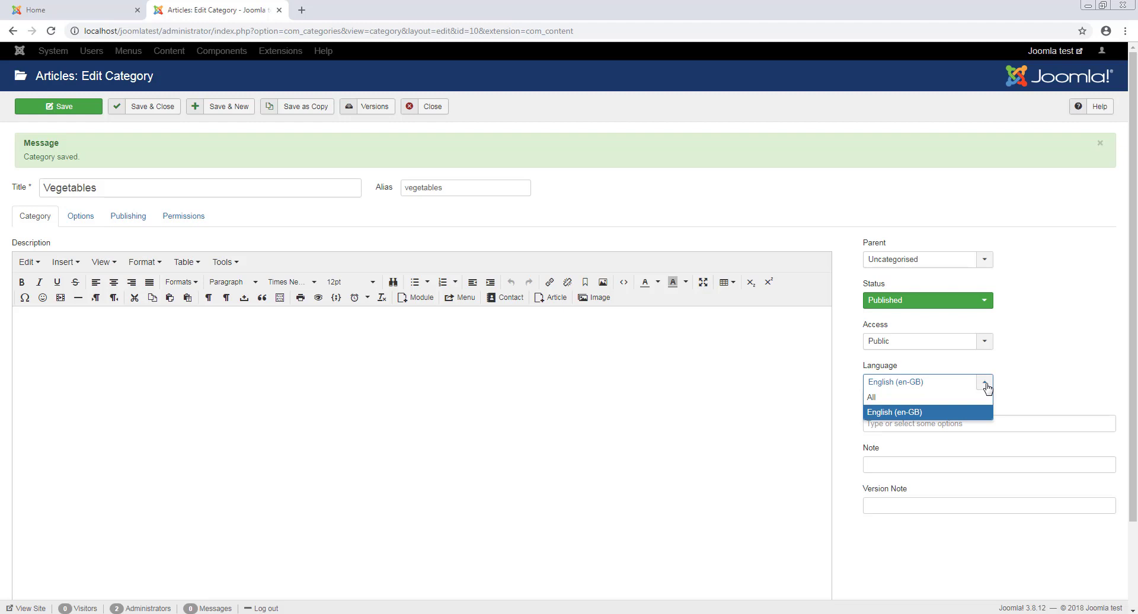
pyautogui.click(981, 397)
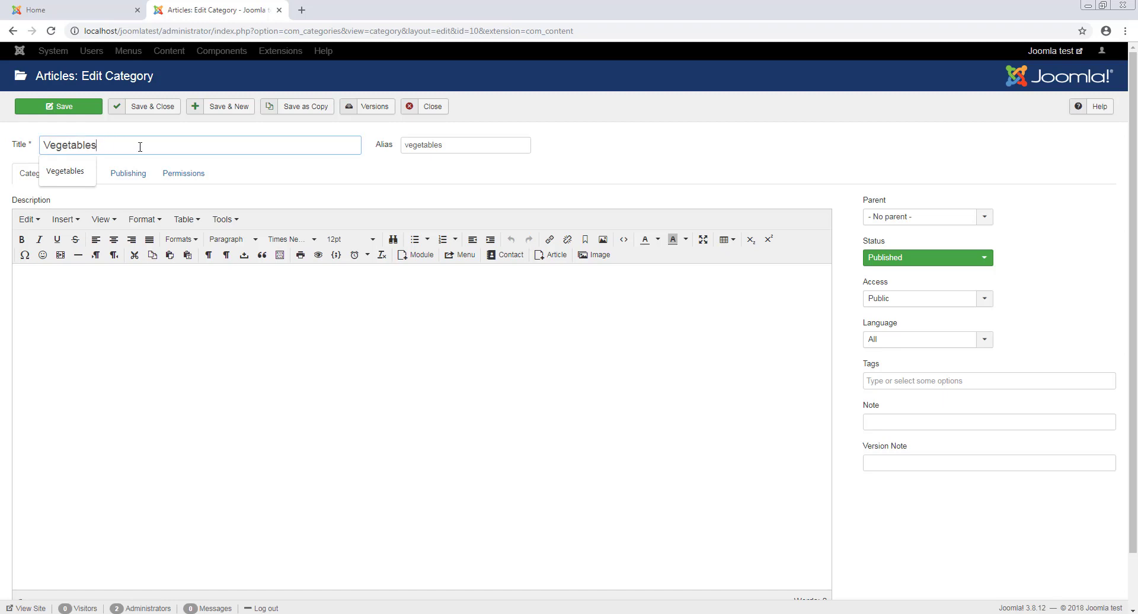
# Save the Vegetables category under the Uncategorised parent with the alias vegetables, and close it.
pyautogui.click(459, 149)
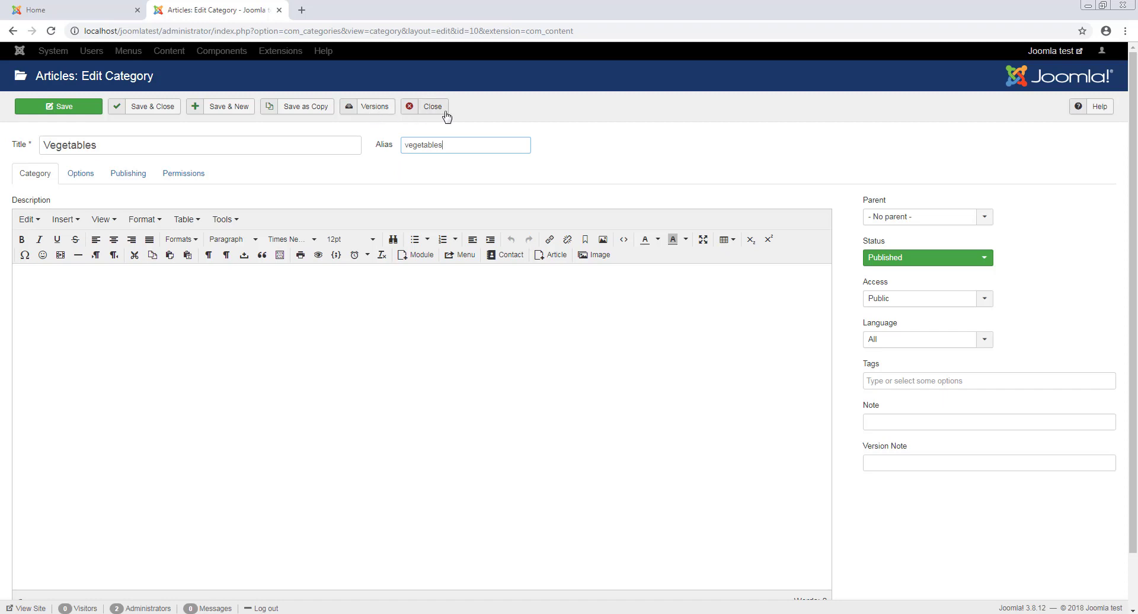
pyautogui.click(153, 107)
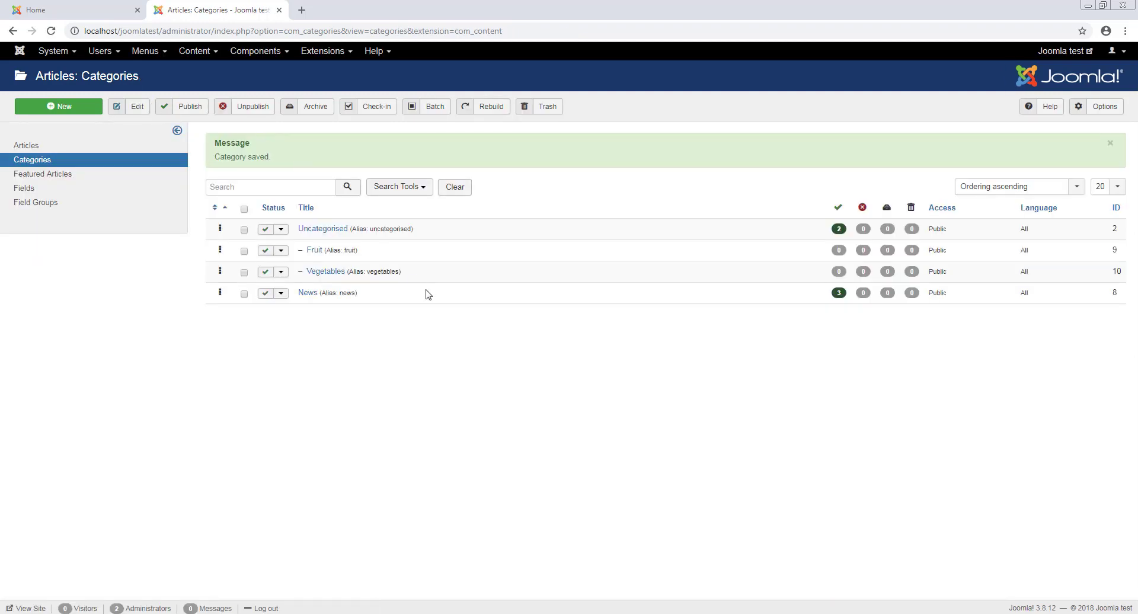
# Open the Fruit and News categories to examine their settings and description, and close each one.
pyautogui.click(316, 252)
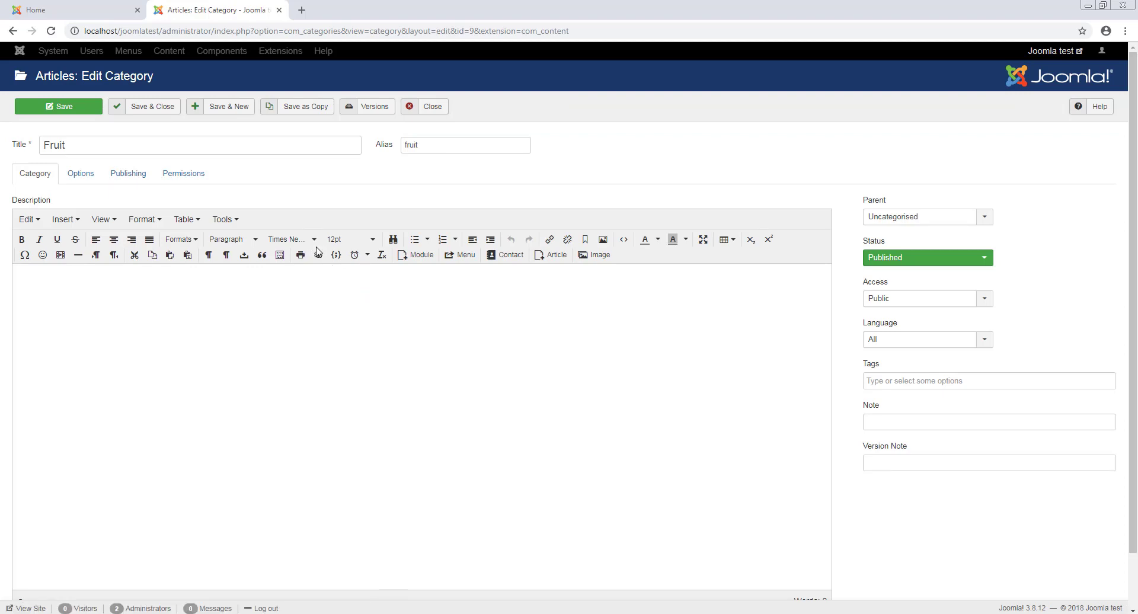
pyautogui.click(430, 106)
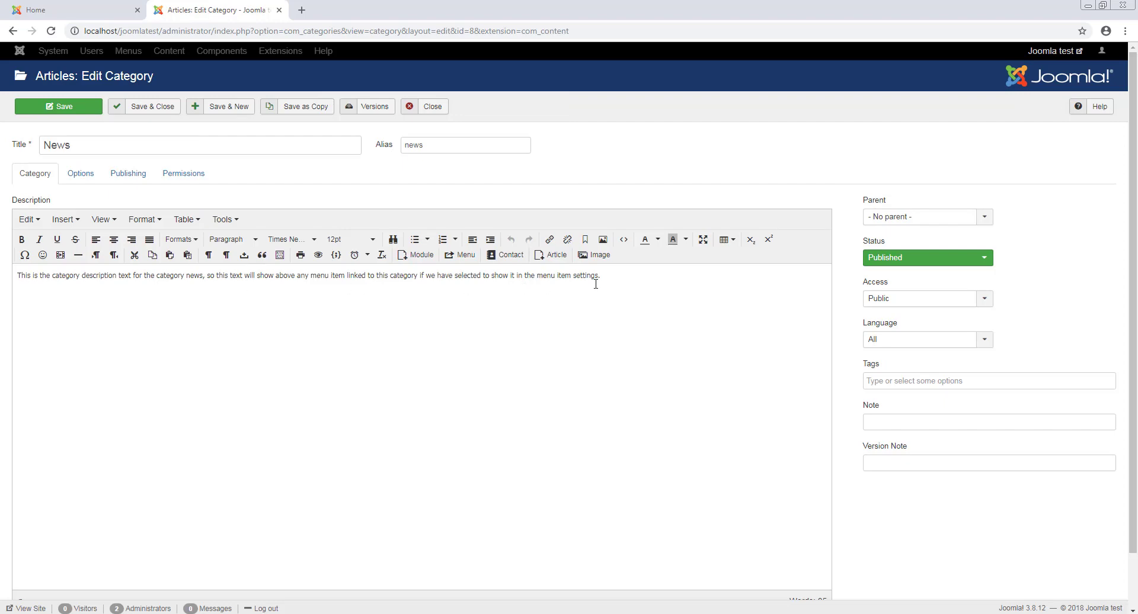
pyautogui.click(430, 106)
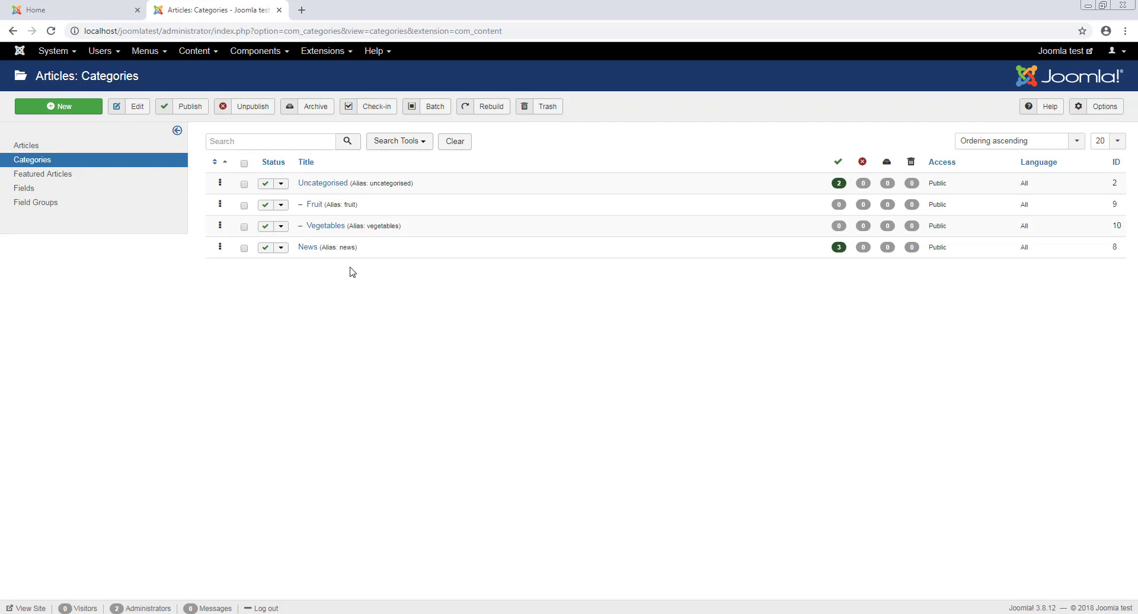
# Switch to the public site and examine the category description and the articles listed on its News page.
pyautogui.click(86, 12)
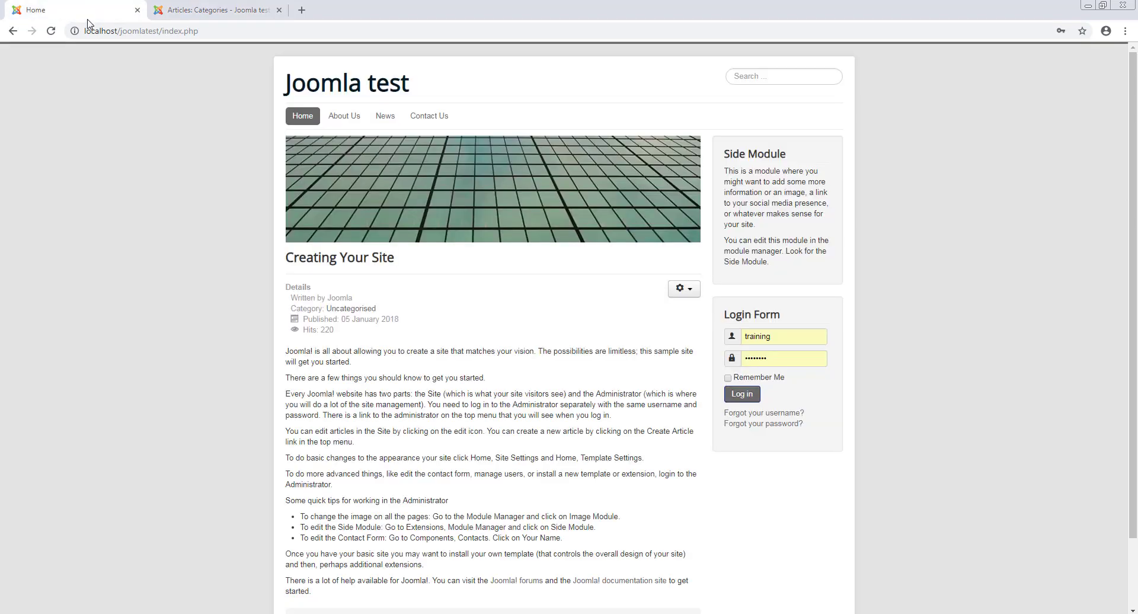
pyautogui.click(388, 121)
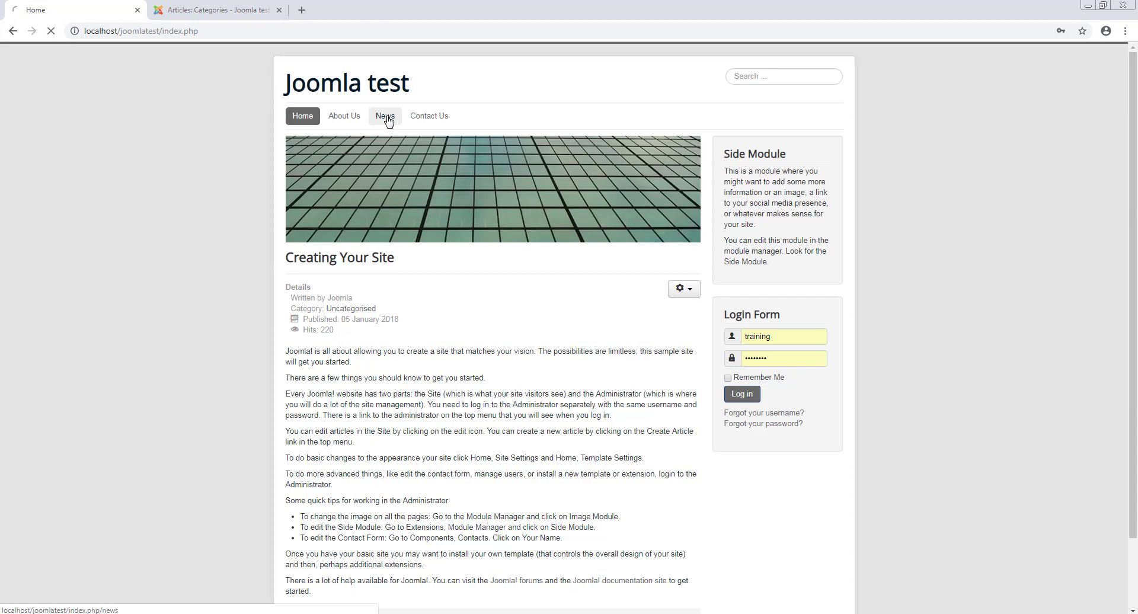
pyautogui.scroll(-2, 215, 297)
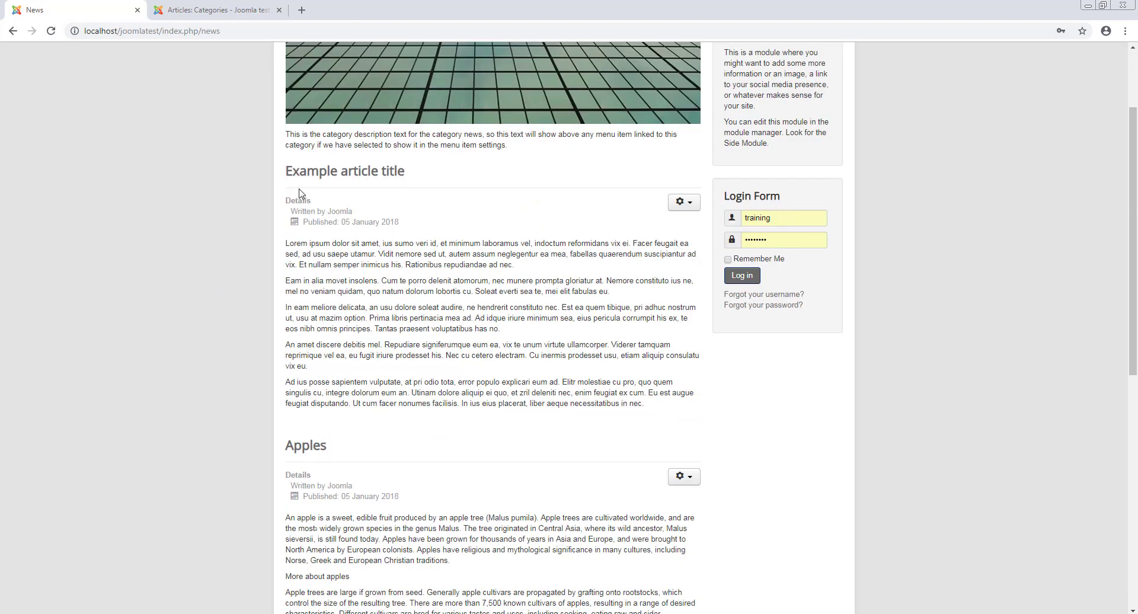
pyautogui.scroll(-4, 299, 421)
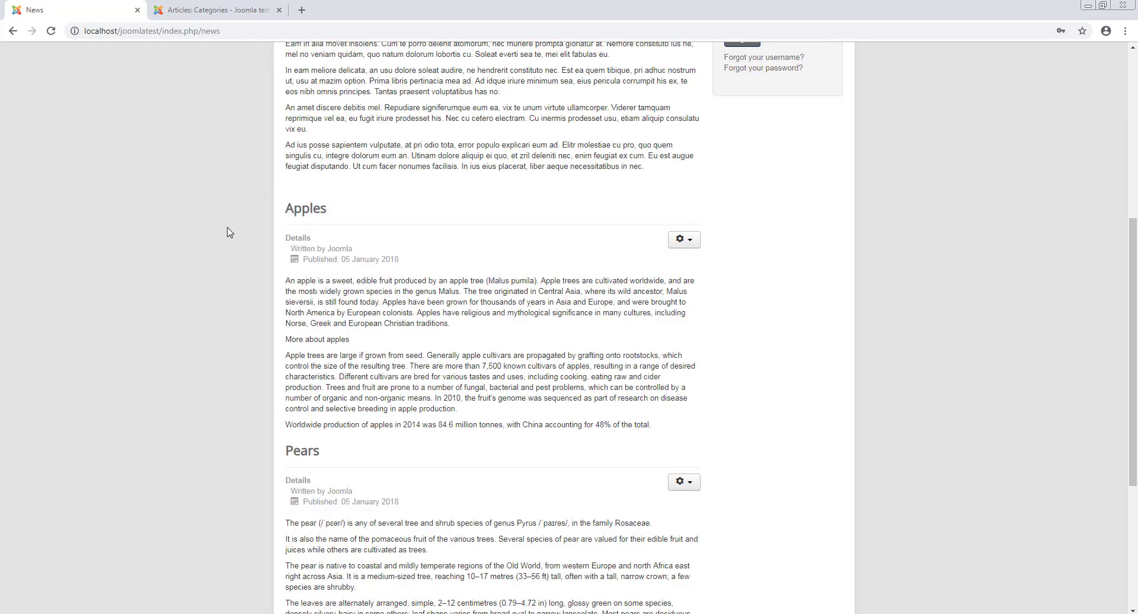
pyautogui.scroll(-3, 293, 422)
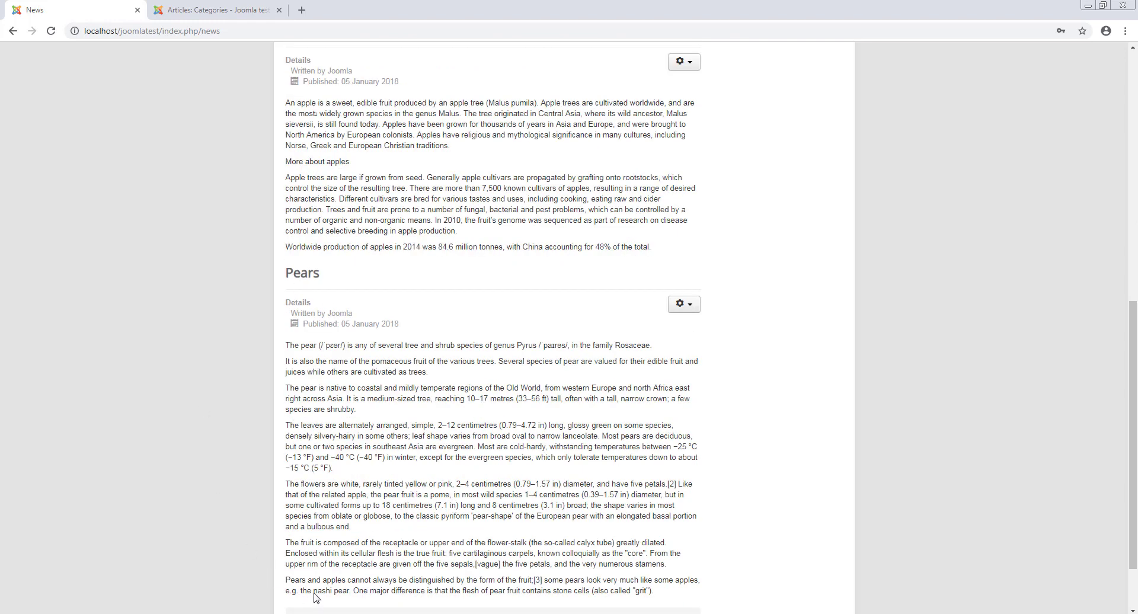
pyautogui.scroll(9, 267, 535)
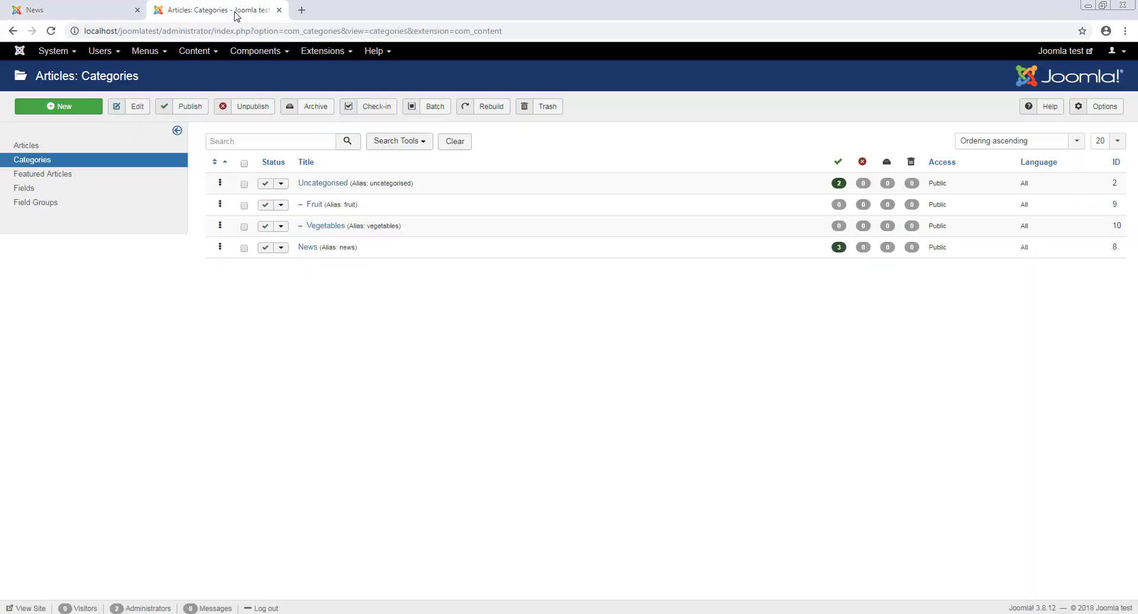
# Return to the article categories list in the Joomla administrator and minimize the browser window.
pyautogui.click(234, 10)
pyautogui.click(1090, 8)
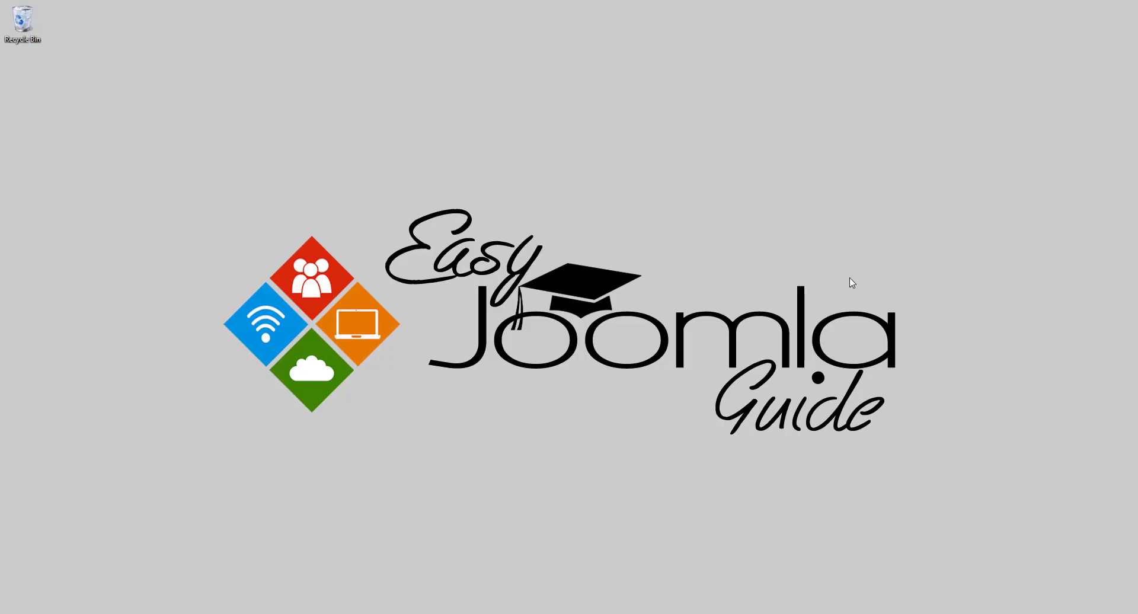